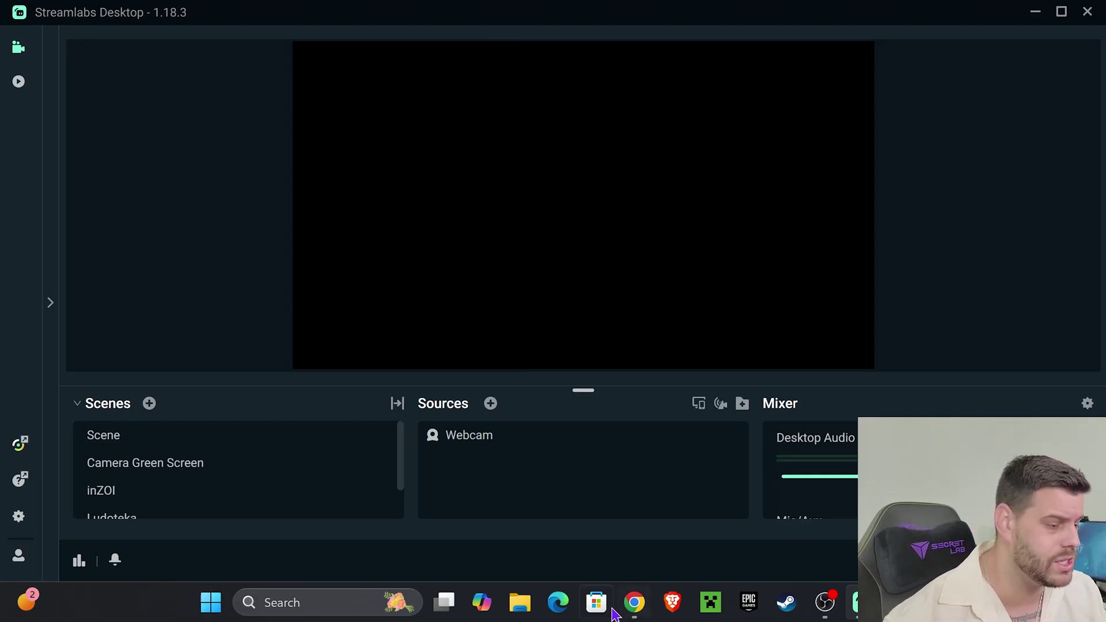
Search the web browser for the Streamlabs download and open the Streamlabs software page
{"action": "left_click", "coordinate": [673, 602]}
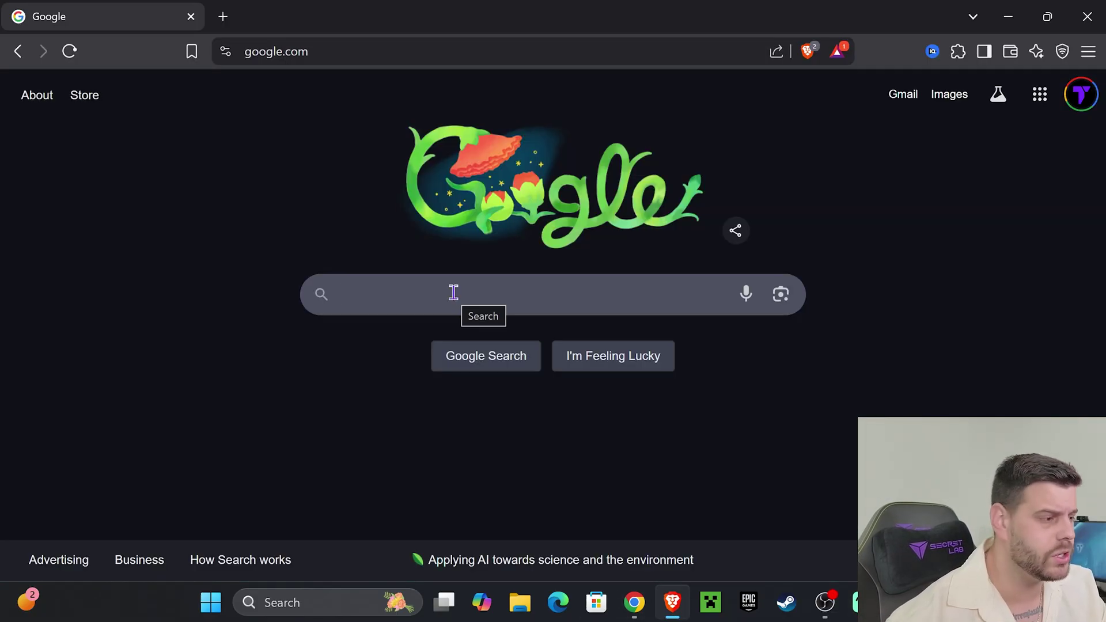
{"action": "type", "text": "download st"}
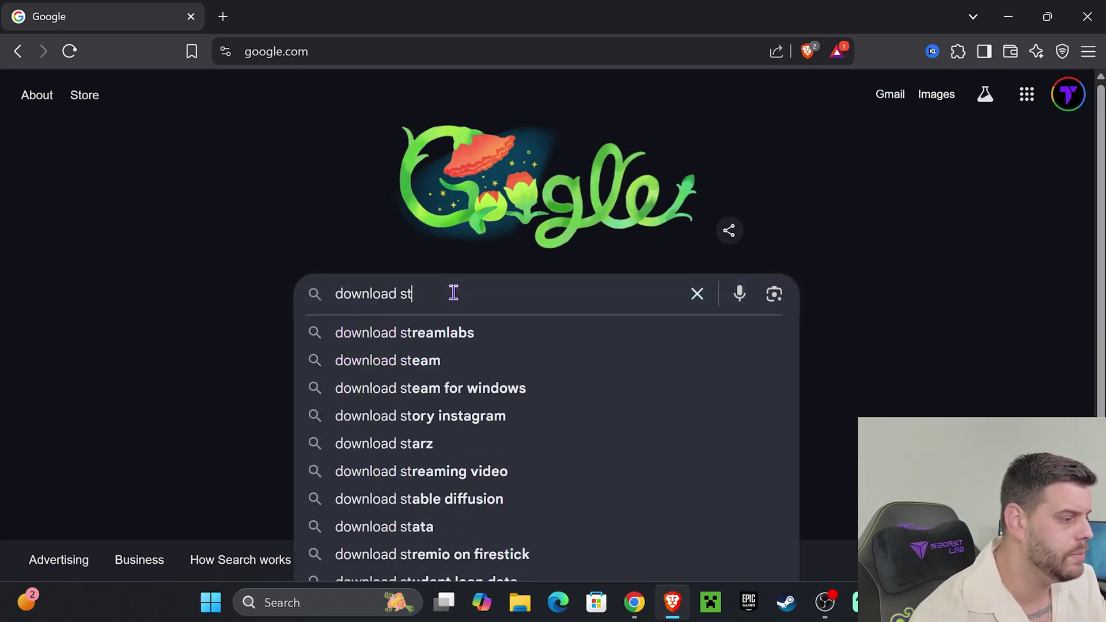
{"action": "left_click", "coordinate": [406, 331]}
{"action": "left_click", "coordinate": [280, 262]}
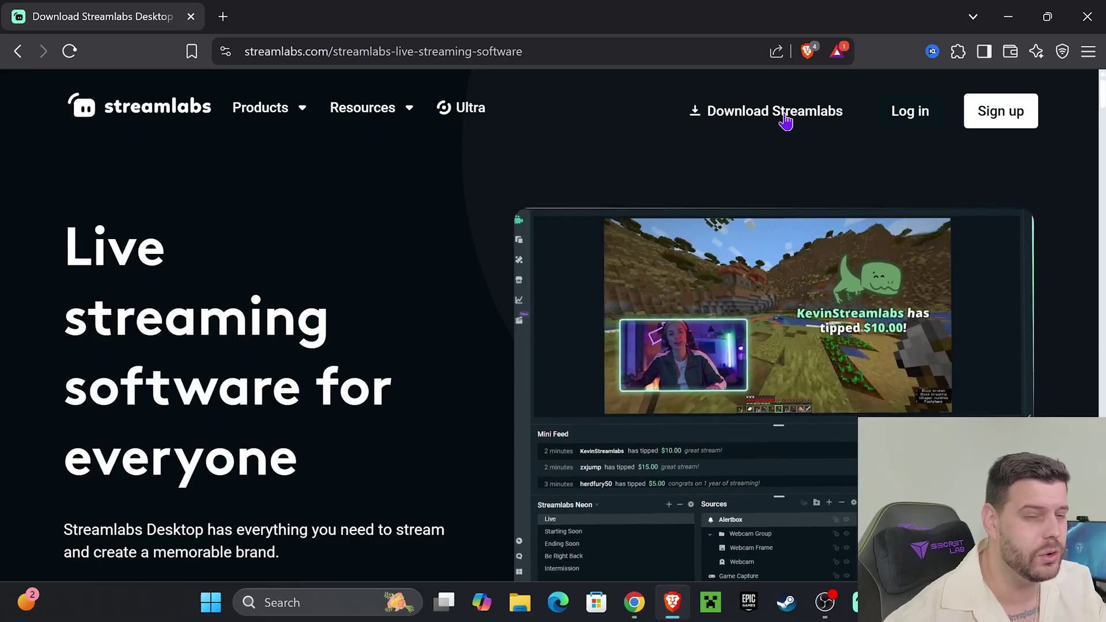
{"action": "scroll", "coordinate": [433, 279], "scroll_direction": "down", "scroll_amount": 2}
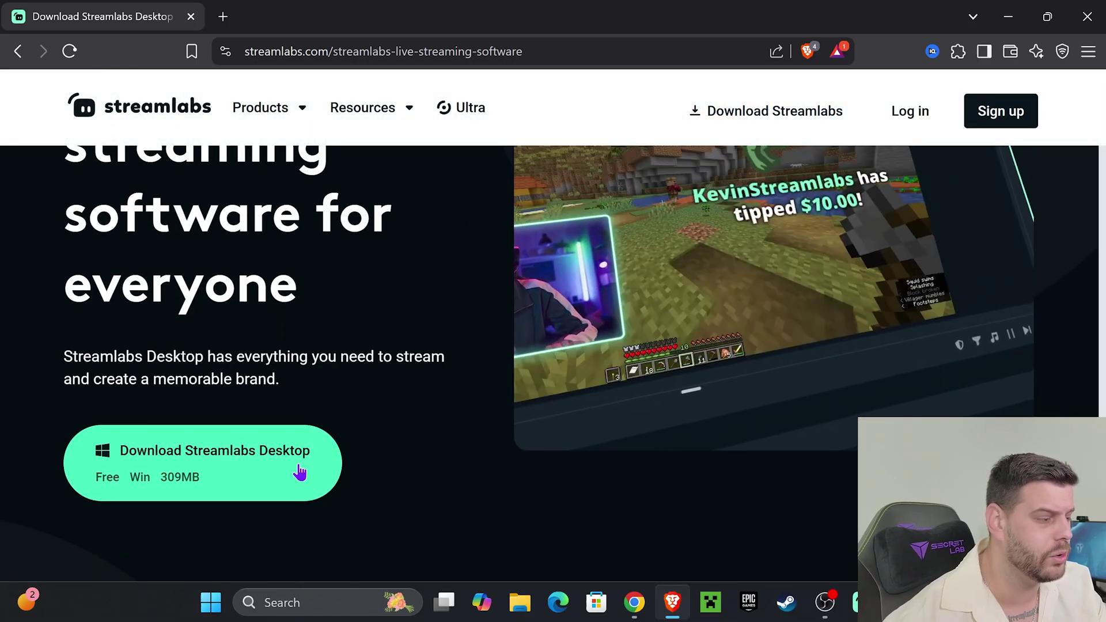
{"action": "scroll", "coordinate": [820, 181], "scroll_direction": "up", "scroll_amount": 2}
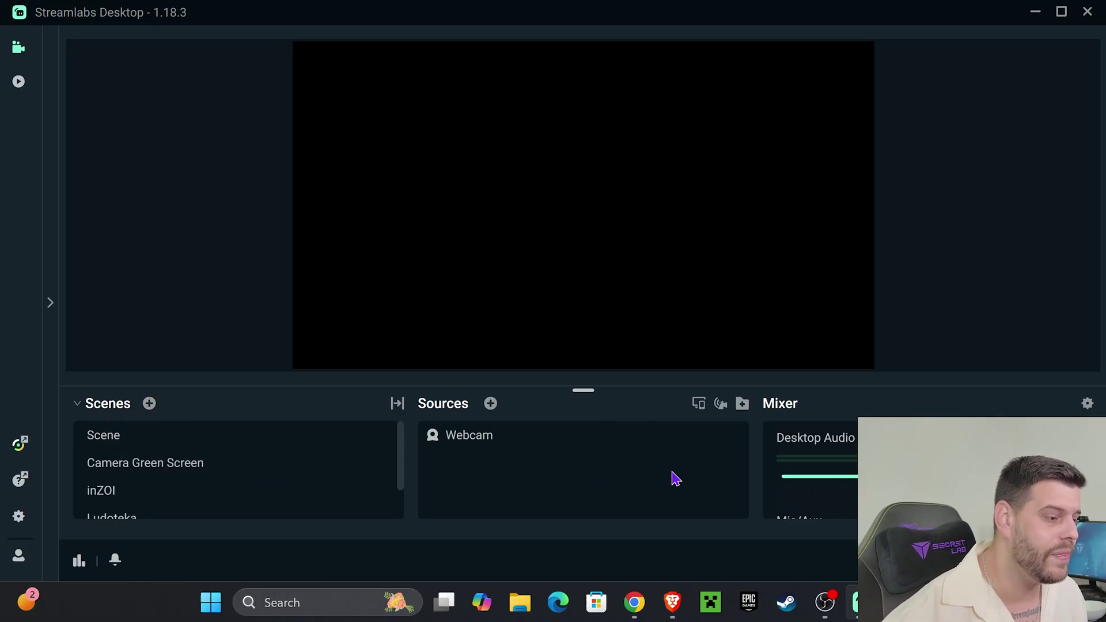
Add a new Video Capture source named 'Vivitar' instead of reusing Webcam
{"action": "left_click", "coordinate": [491, 406]}
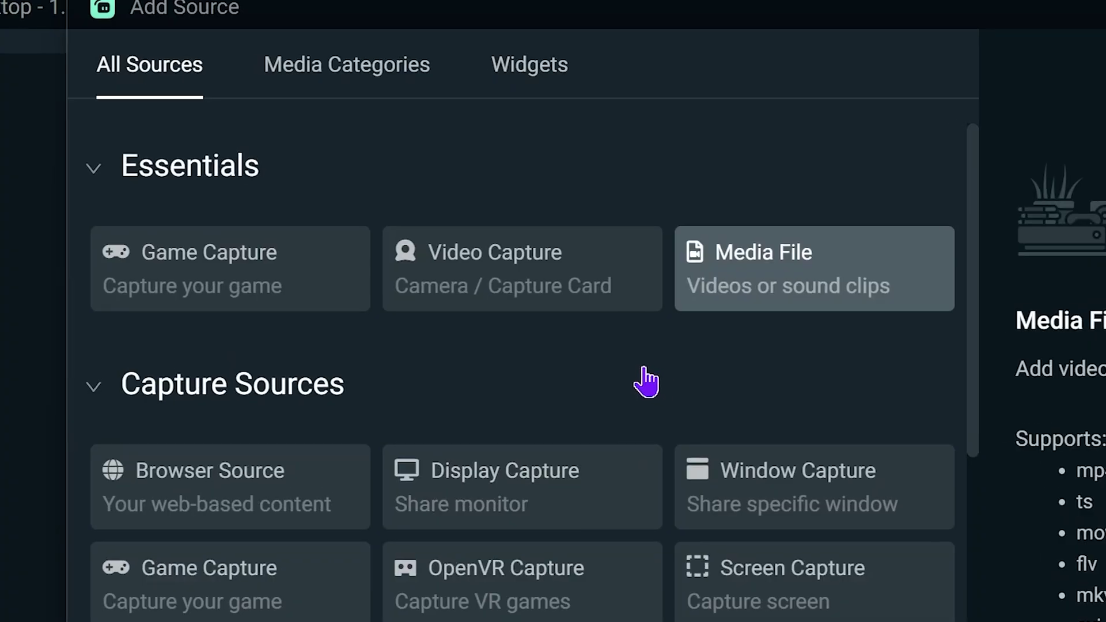
{"action": "left_click", "coordinate": [505, 274]}
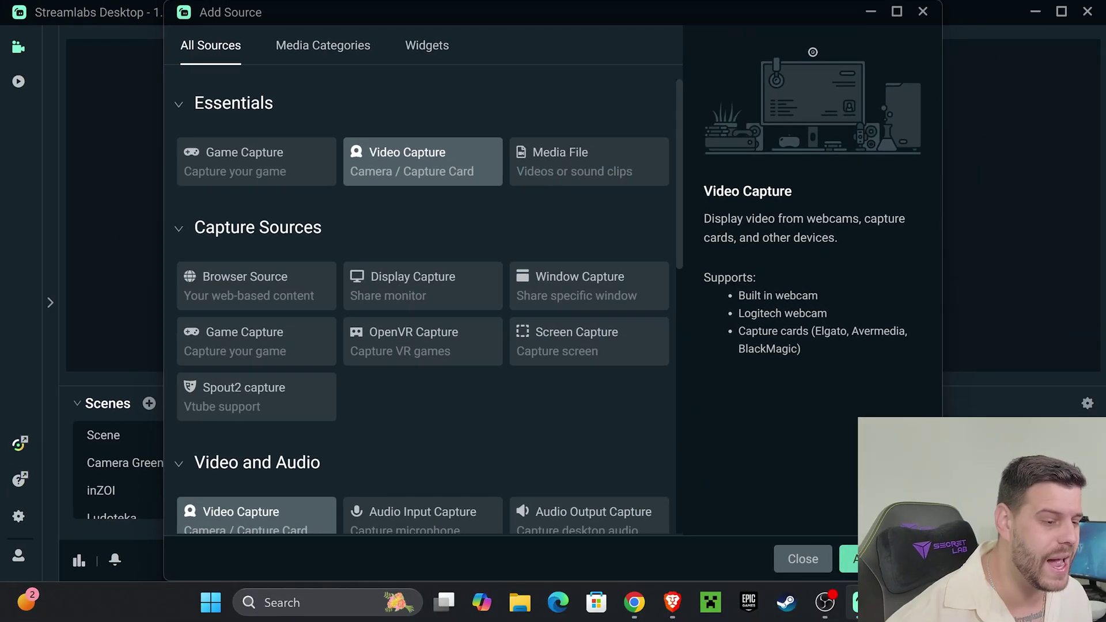
{"action": "left_click", "coordinate": [873, 559]}
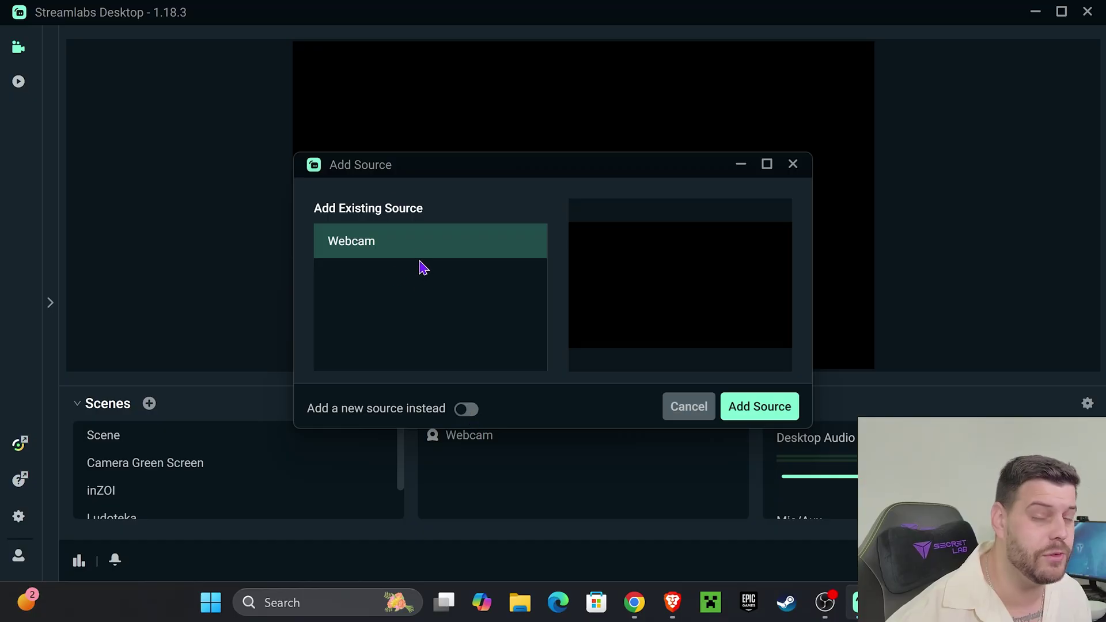
{"action": "left_click", "coordinate": [468, 413]}
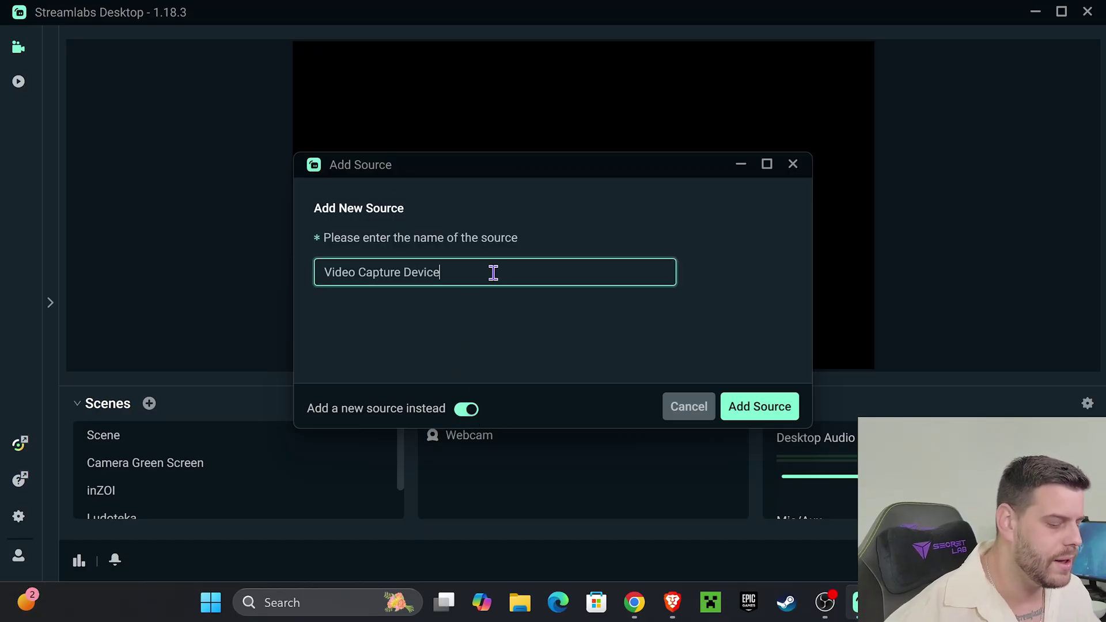
{"action": "key", "text": "BackSpace"}
{"action": "type", "text": "Vivitar"}
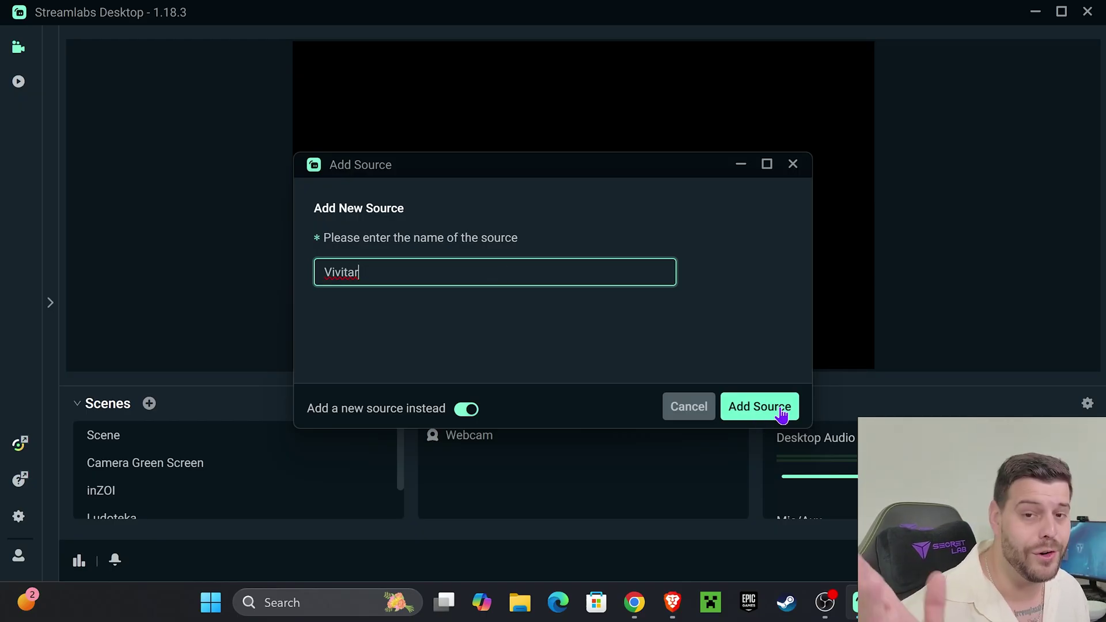
{"action": "left_click", "coordinate": [760, 419]}
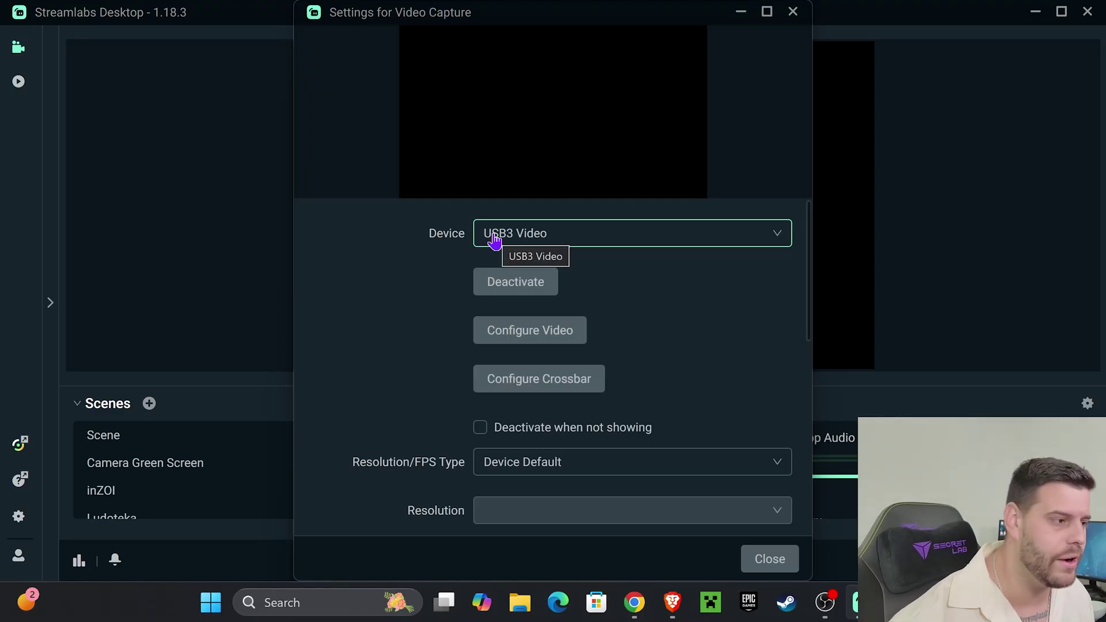
Switch the Vivitar capture device to USB Video and close its settings
{"action": "left_click", "coordinate": [547, 245]}
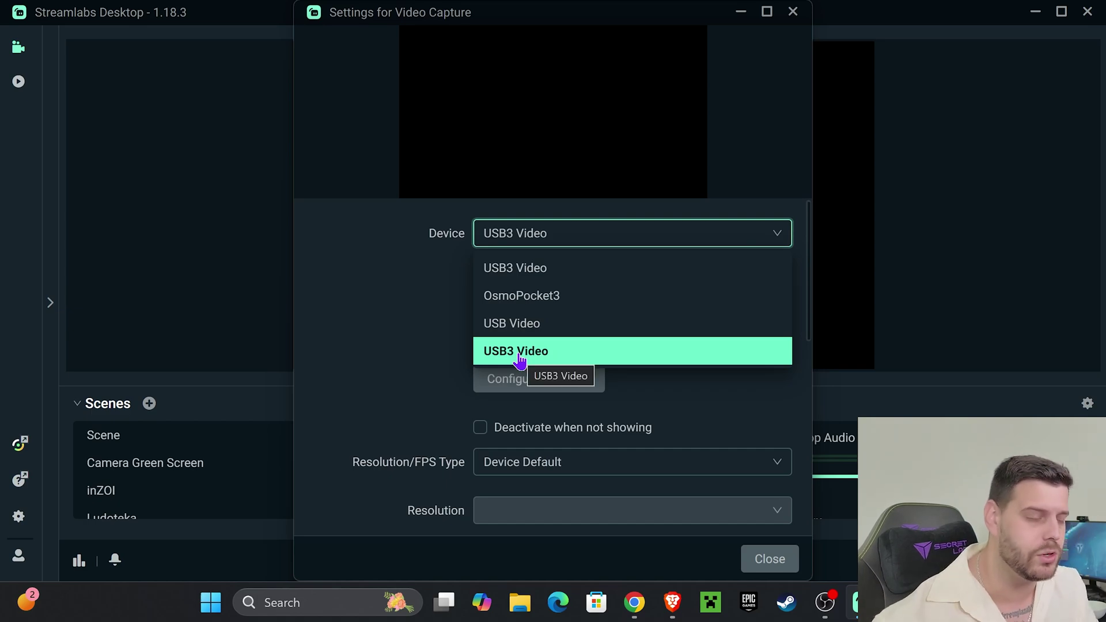
{"action": "left_click", "coordinate": [520, 336]}
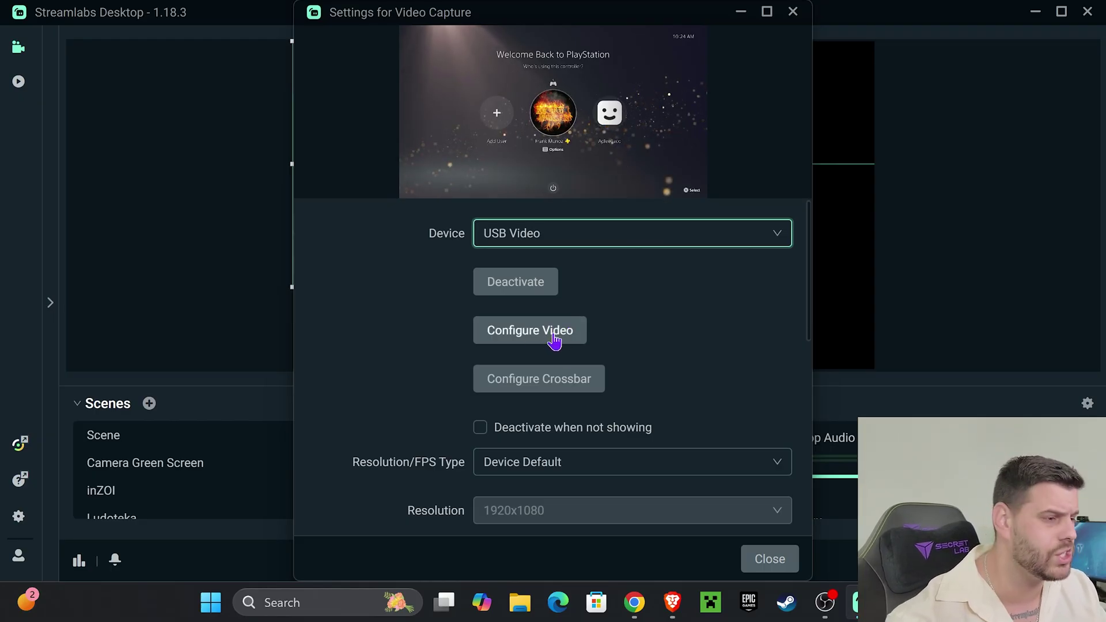
{"action": "scroll", "coordinate": [715, 326], "scroll_direction": "down", "scroll_amount": 3}
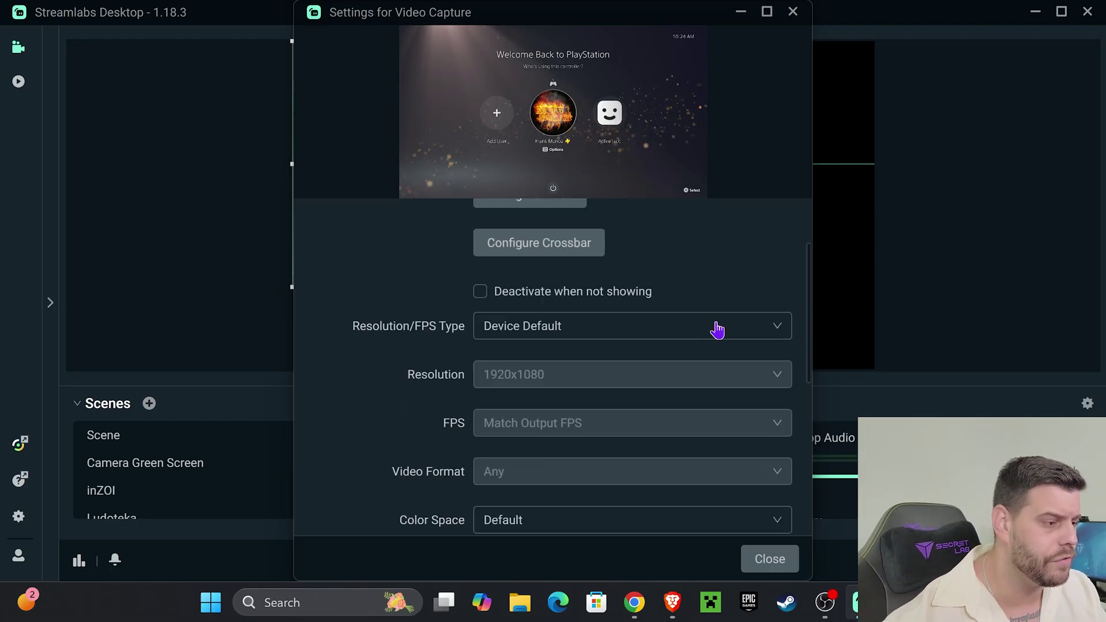
{"action": "scroll", "coordinate": [801, 444], "scroll_direction": "down", "scroll_amount": 5}
{"action": "left_click", "coordinate": [770, 559]}
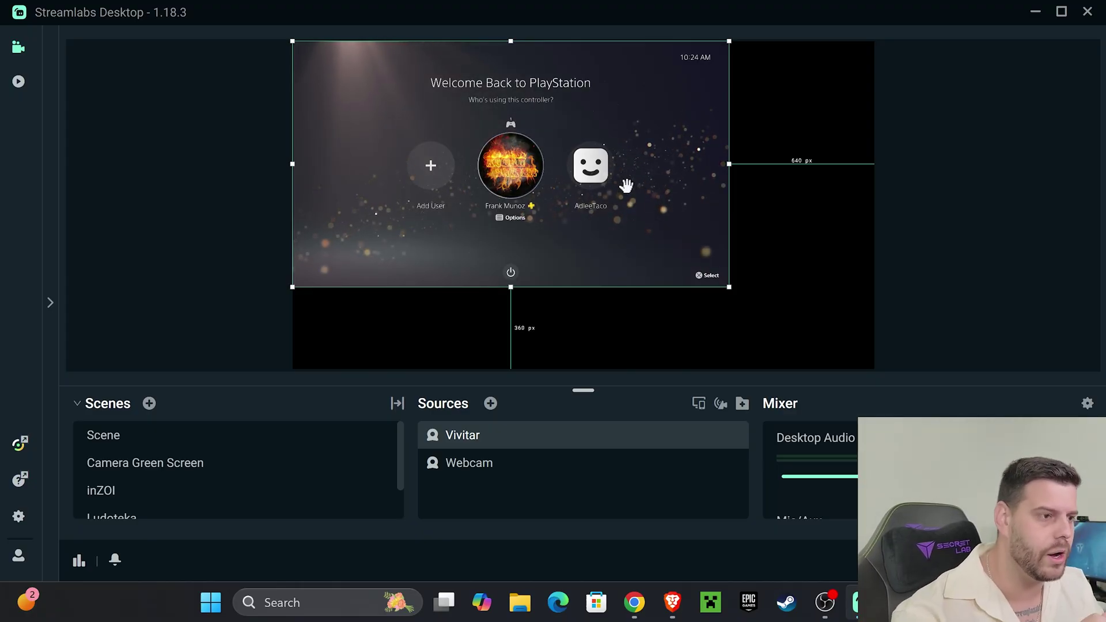
Apply Transform > Fit to Screen to the Vivitar PlayStation capture
{"action": "right_click", "coordinate": [637, 169]}
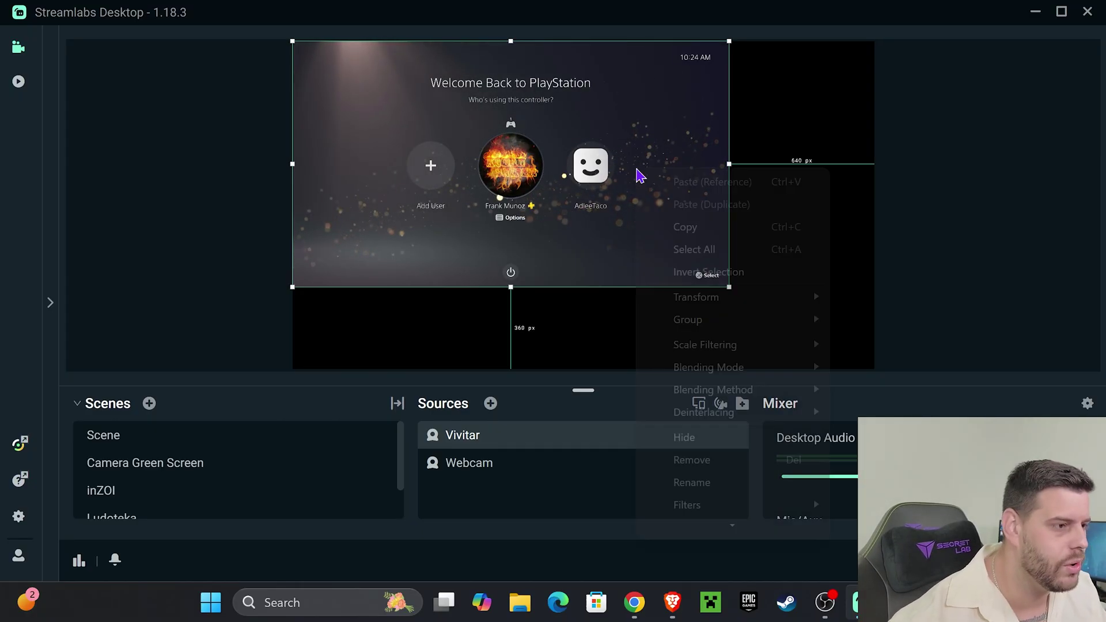
{"action": "mouse_move", "coordinate": [697, 297]}
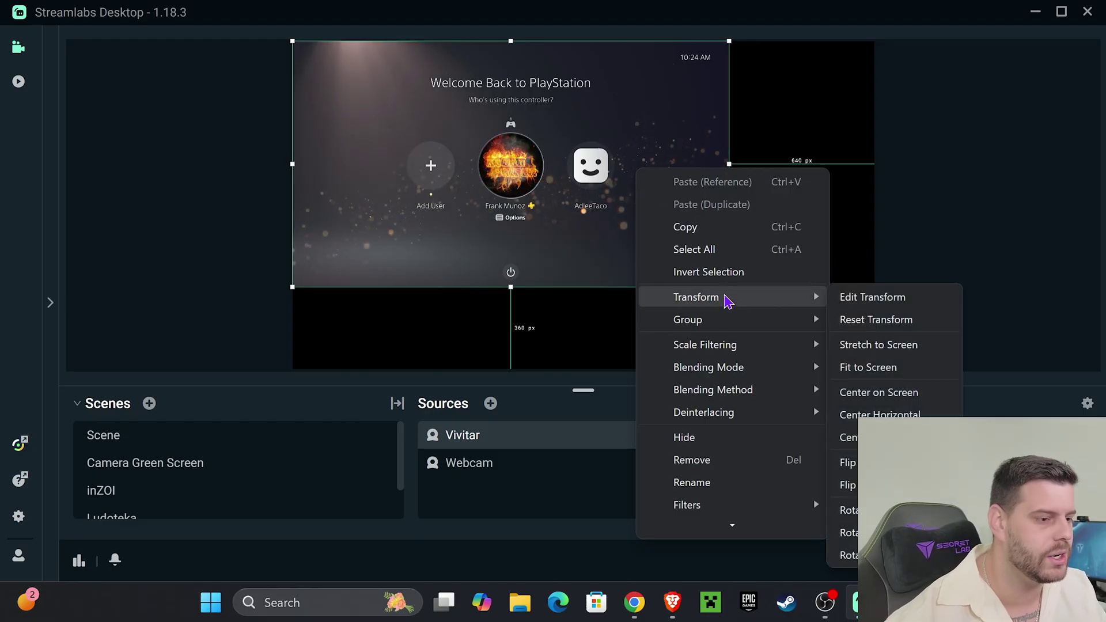
{"action": "left_click", "coordinate": [897, 376]}
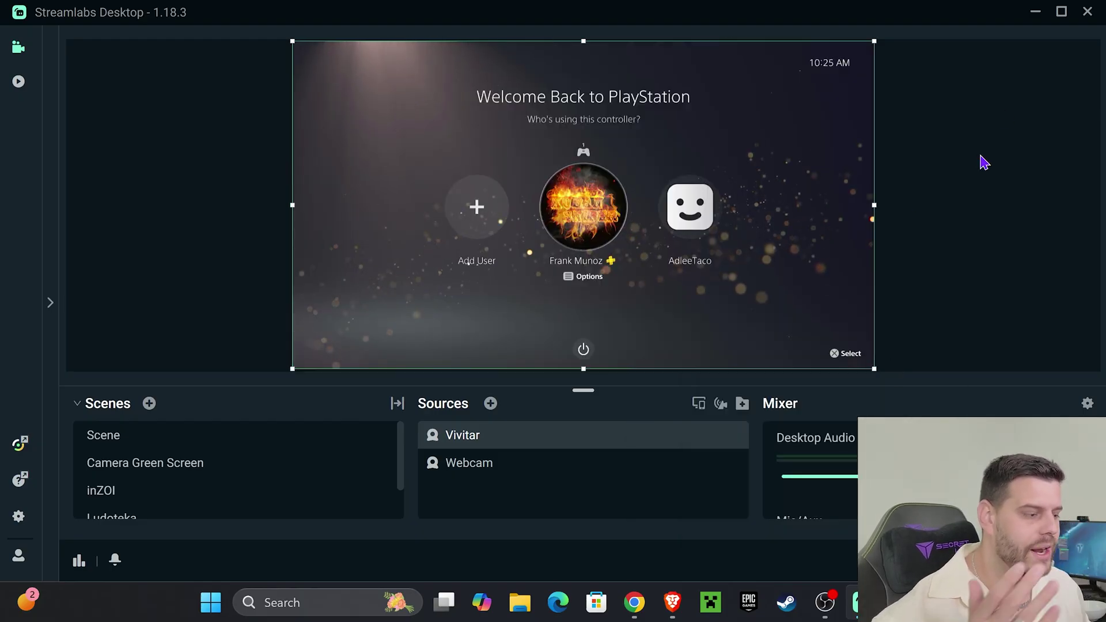